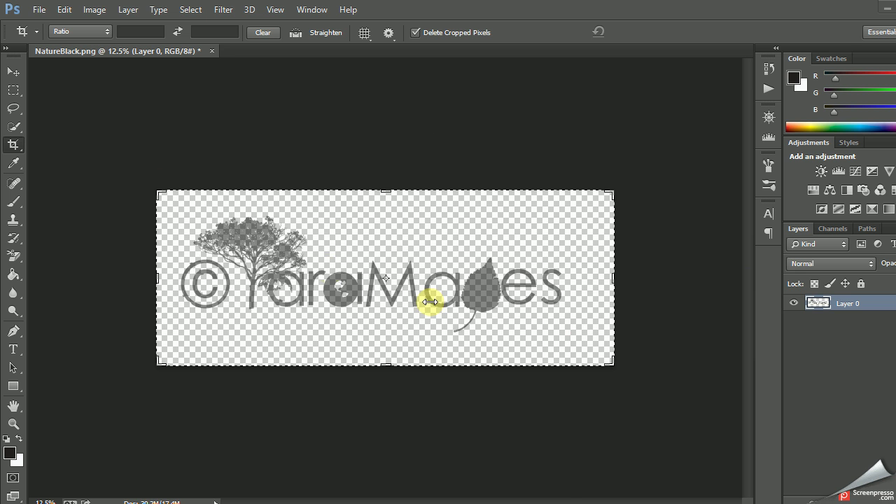
# Step: Create a new 1360 × 768 px document with Background Contents set to Transparent
pyautogui.click(38, 10)
pyautogui.press('Escape')
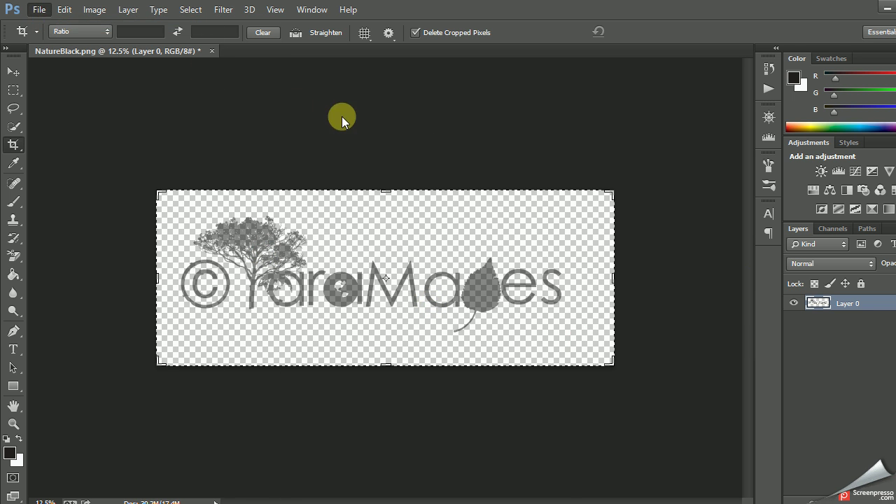
pyautogui.hotkey('ctrl', 'n')
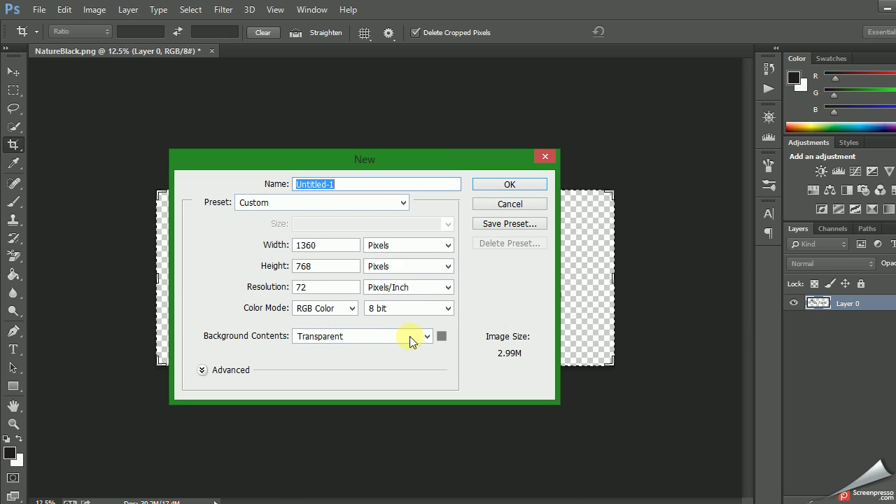
pyautogui.click(425, 338)
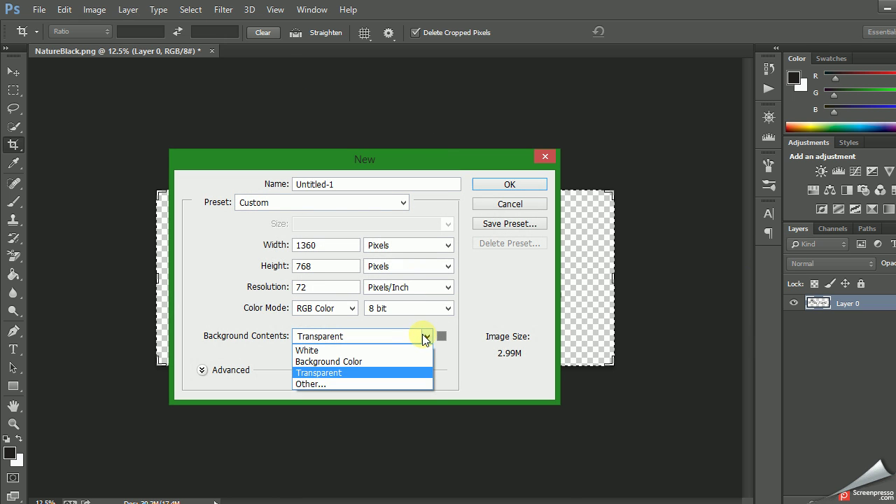
pyautogui.click(308, 374)
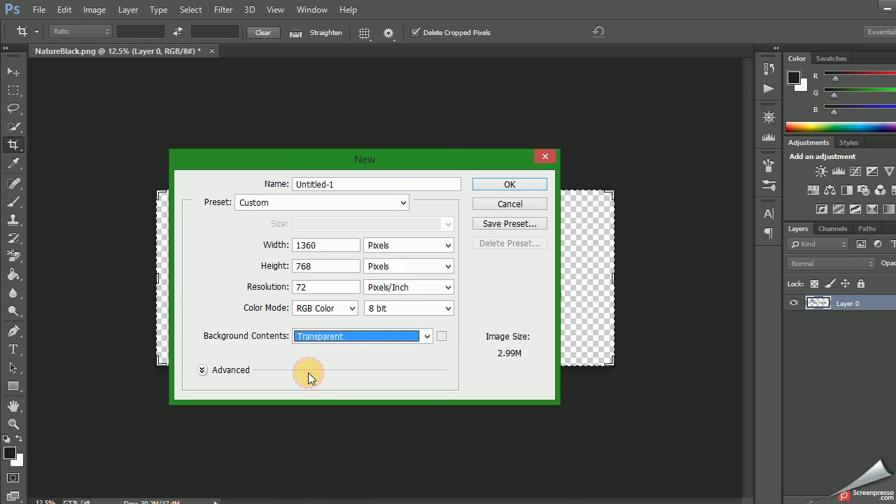
pyautogui.click(506, 188)
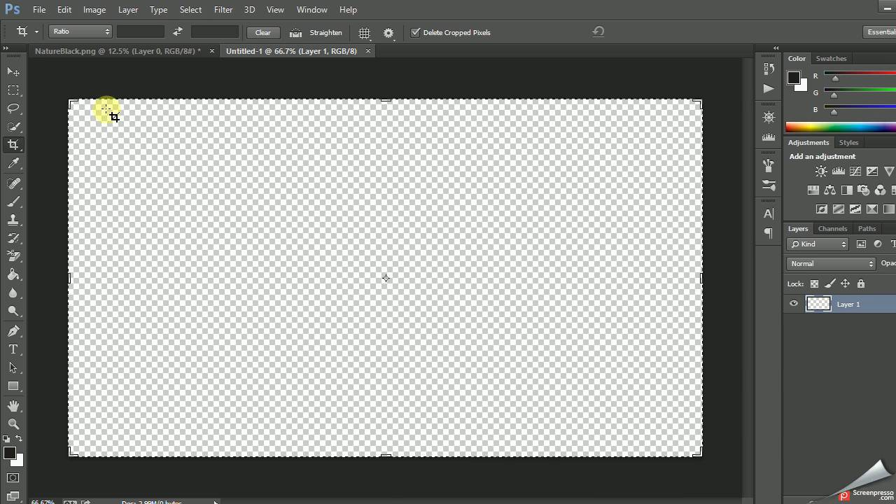
# Step: Switch to the Brush tool and scroll the brush presets to the 500 px starburst brushes
pyautogui.click(14, 203)
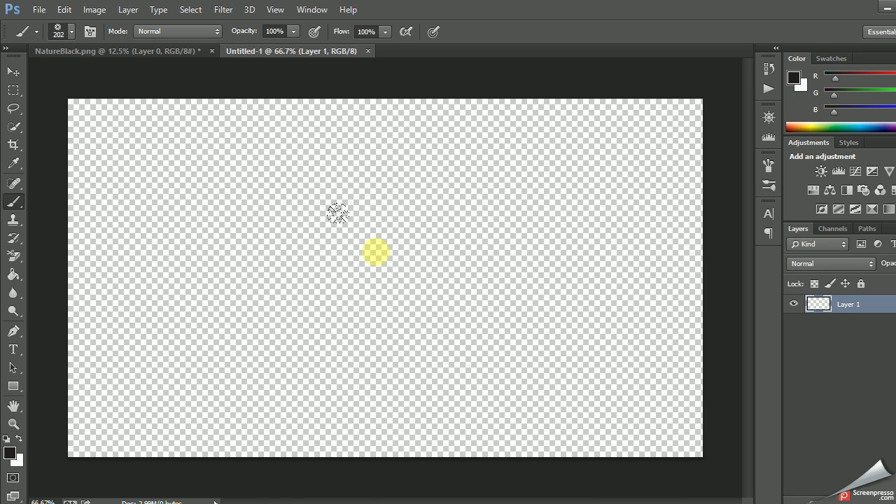
pyautogui.click(74, 32)
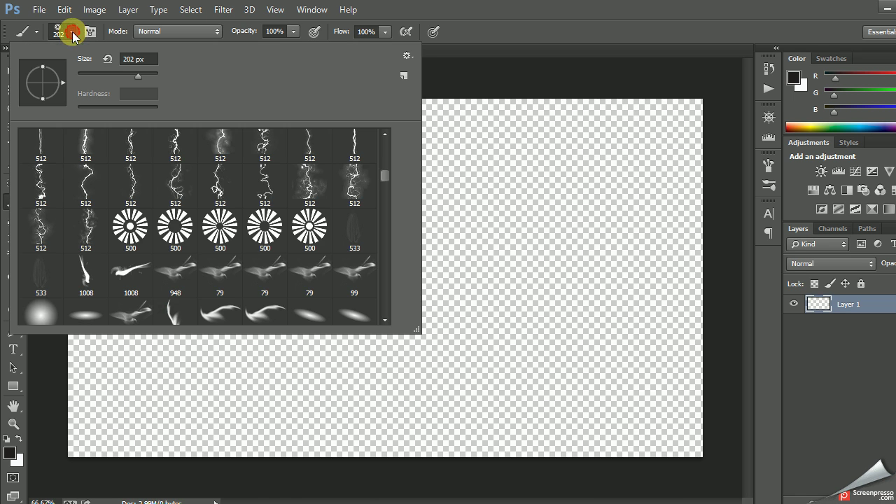
pyautogui.click(388, 176)
pyautogui.moveTo(388, 156)
pyautogui.mouseDown()
pyautogui.moveTo(385, 183)
pyautogui.moveTo(358, 190)
pyautogui.mouseUp()
pyautogui.click(385, 163)
# Step: Choose the first 500 px starburst brush, glance at the Brusheezy site, then return to Photoshop
pyautogui.click(139, 195)
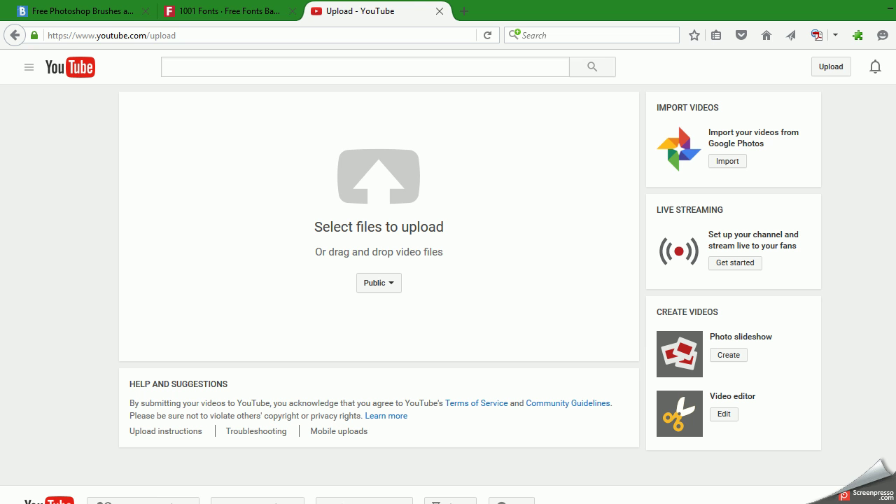
pyautogui.click(75, 14)
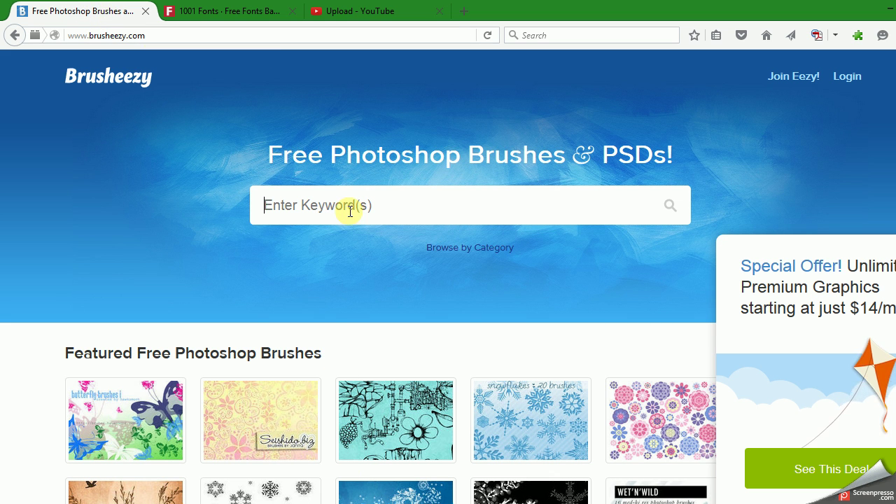
pyautogui.hotkey('alt', 'Tab')
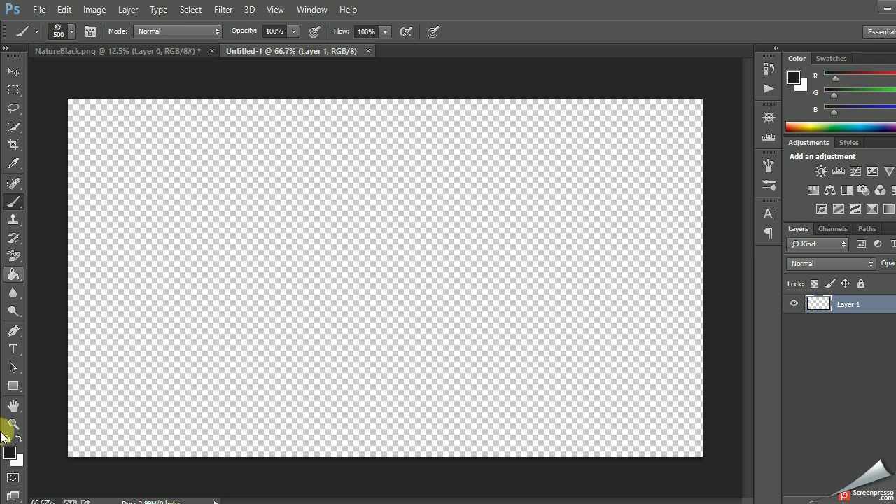
# Step: Resize the starburst brush to 244 px and stamp one black sunburst at the canvas centre
pyautogui.click(70, 31)
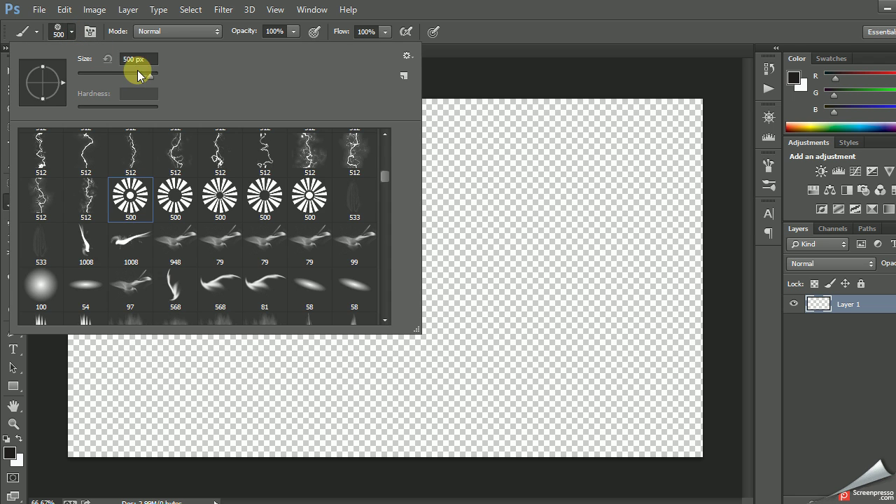
pyautogui.moveTo(150, 75); pyautogui.dragTo(139, 75)
pyautogui.click(464, 64)
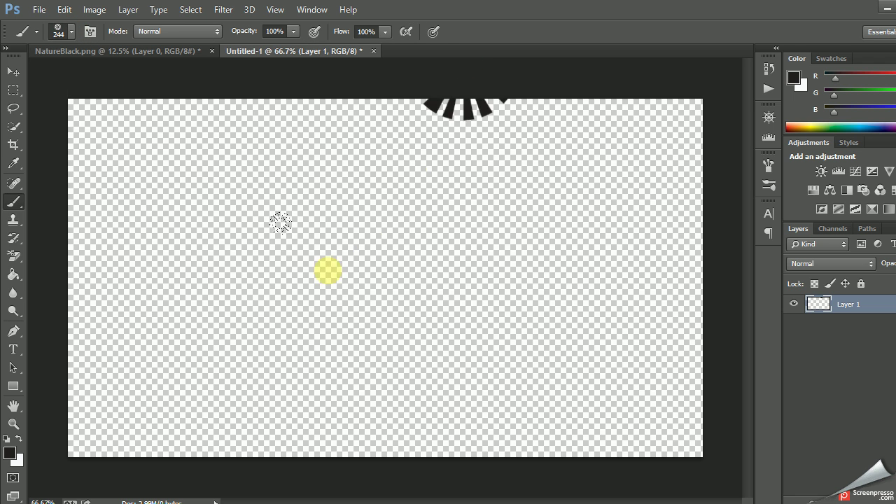
pyautogui.hotkey('ctrl', 'z')
pyautogui.click(380, 273)
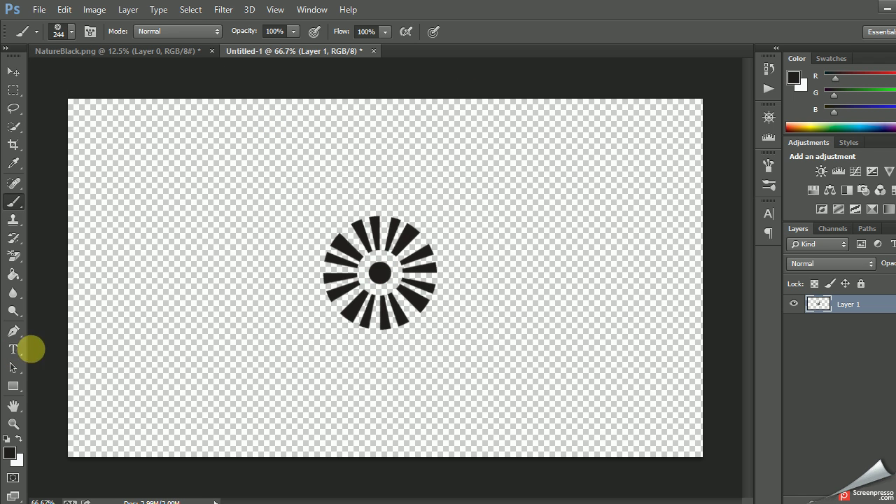
# Step: Type 'Water' in Alex Brush in a text box left of the sunburst, then switch to the browser
pyautogui.click(12, 347)
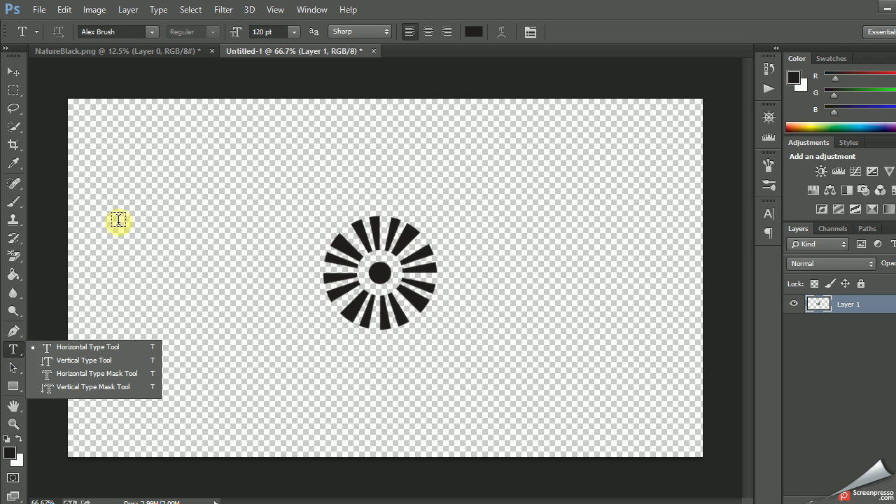
pyautogui.moveTo(110, 208); pyautogui.dragTo(311, 322)
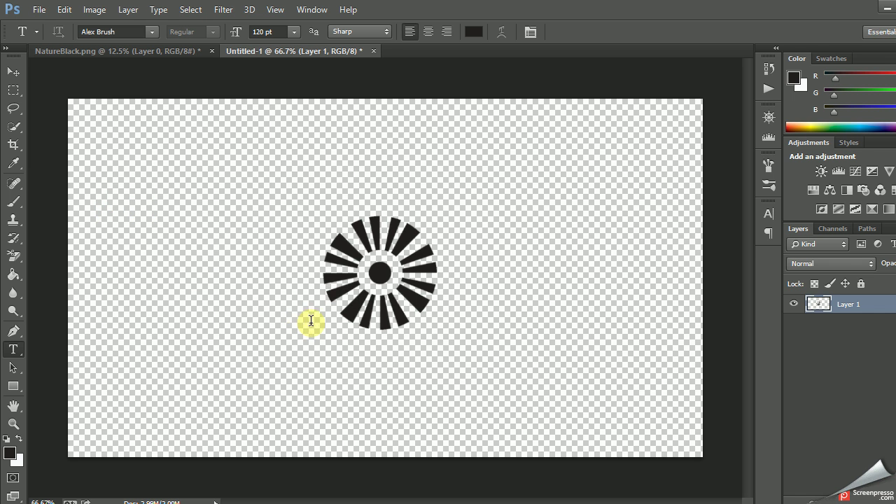
pyautogui.write('Water')
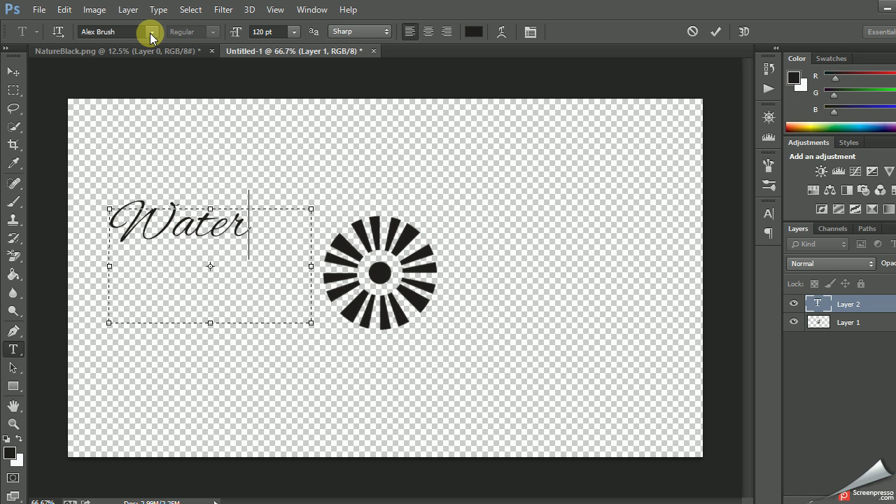
pyautogui.click(150, 32)
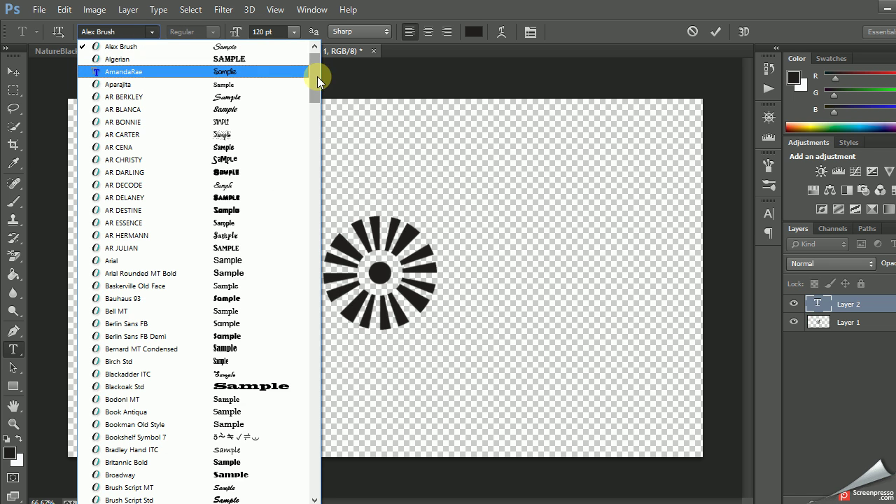
pyautogui.moveTo(315, 70); pyautogui.dragTo(318, 152)
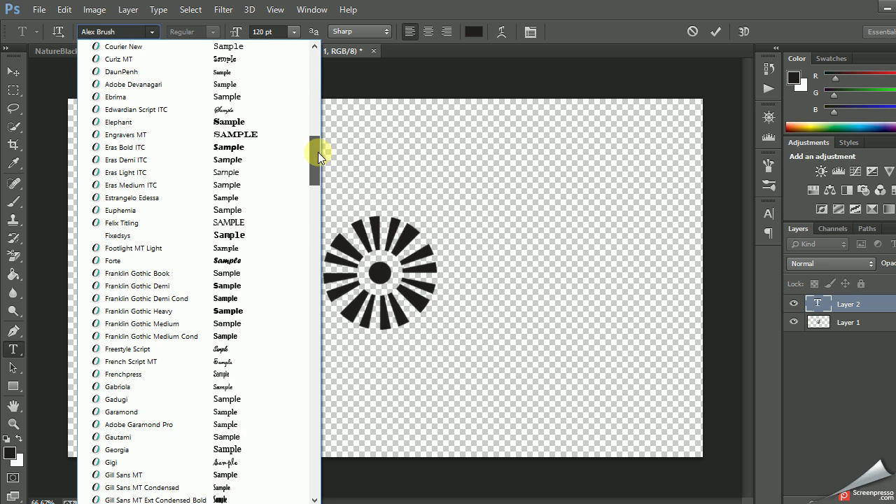
pyautogui.click(340, 80)
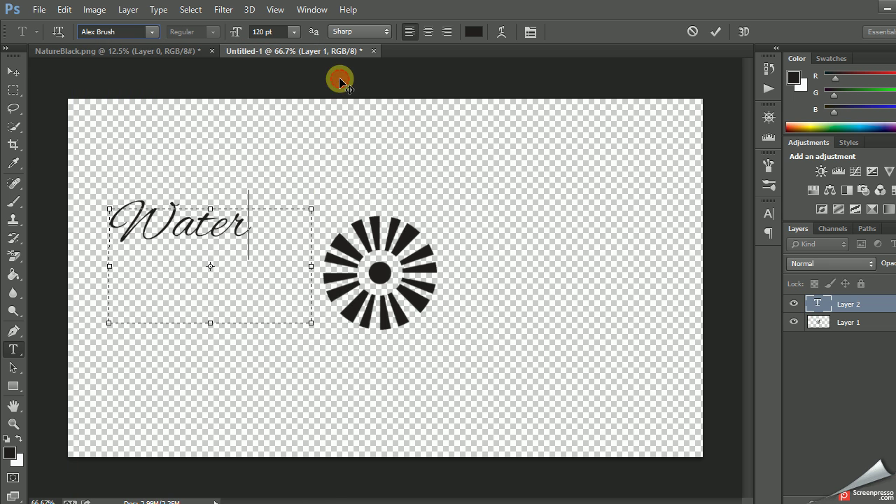
pyautogui.click(215, 501)
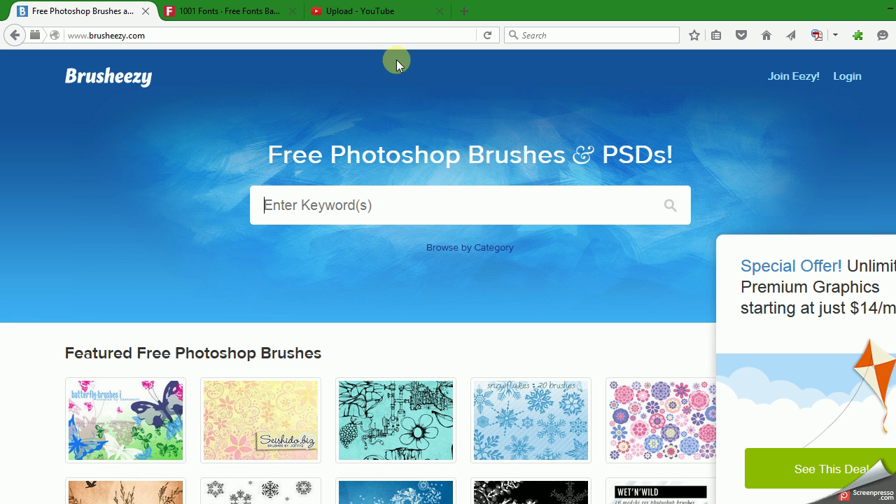
# Step: Look at the 1001 Fonts site in the browser before returning to Photoshop
pyautogui.click(257, 9)
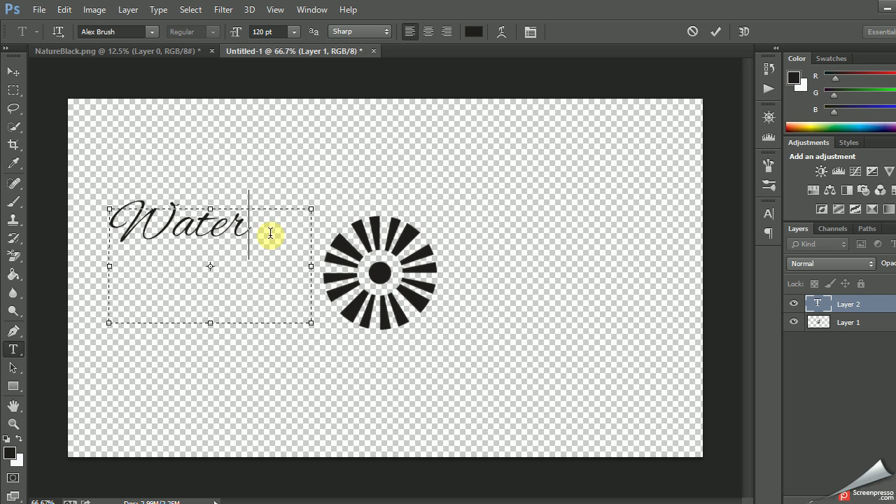
# Step: Commit the Water text and move it down to the sunburst's left side
pyautogui.moveTo(270, 233); pyautogui.dragTo(105, 220)
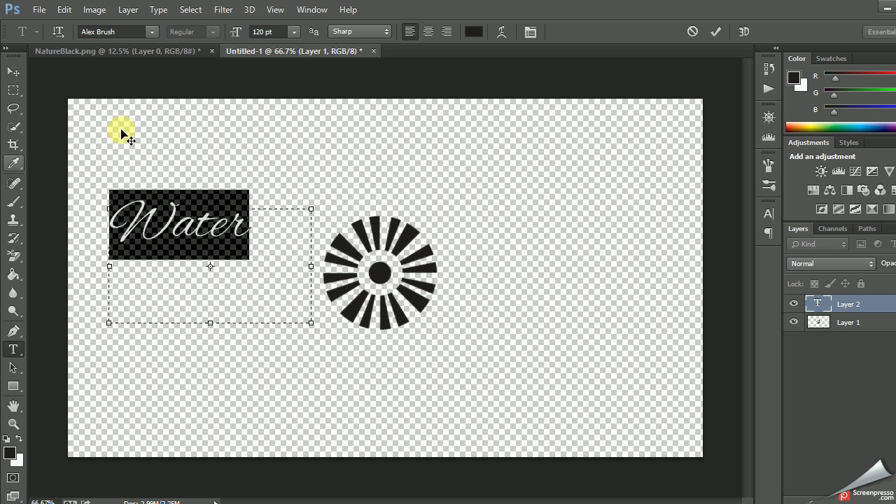
pyautogui.click(14, 71)
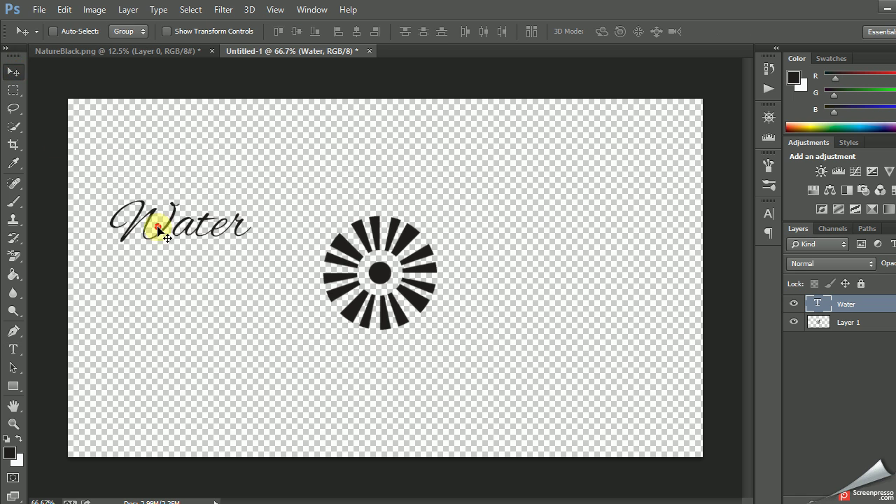
pyautogui.moveTo(159, 230); pyautogui.dragTo(216, 281)
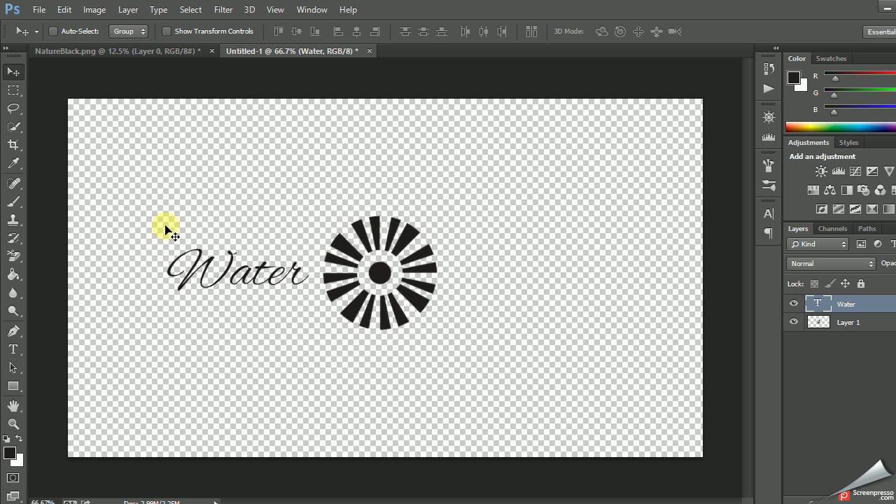
# Step: Add the word 'Mark' right of the sunburst and line it up level with Water
pyautogui.click(13, 350)
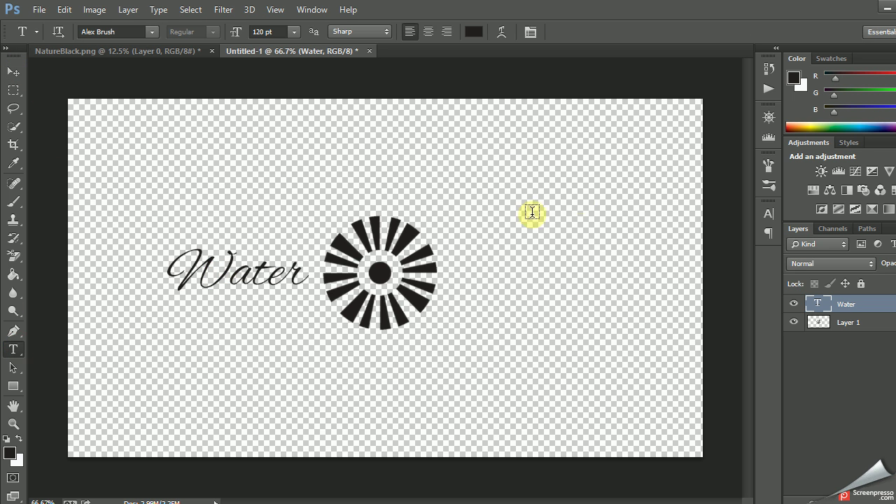
pyautogui.moveTo(453, 237); pyautogui.dragTo(609, 303)
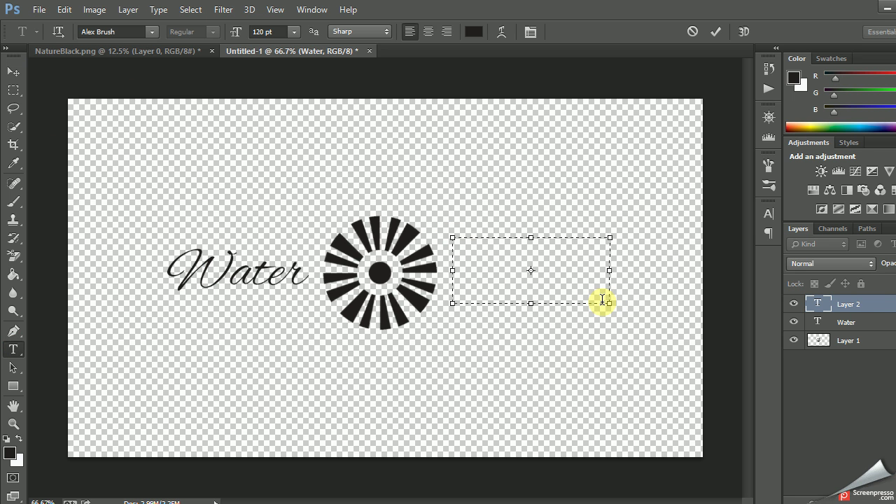
pyautogui.write('Mark')
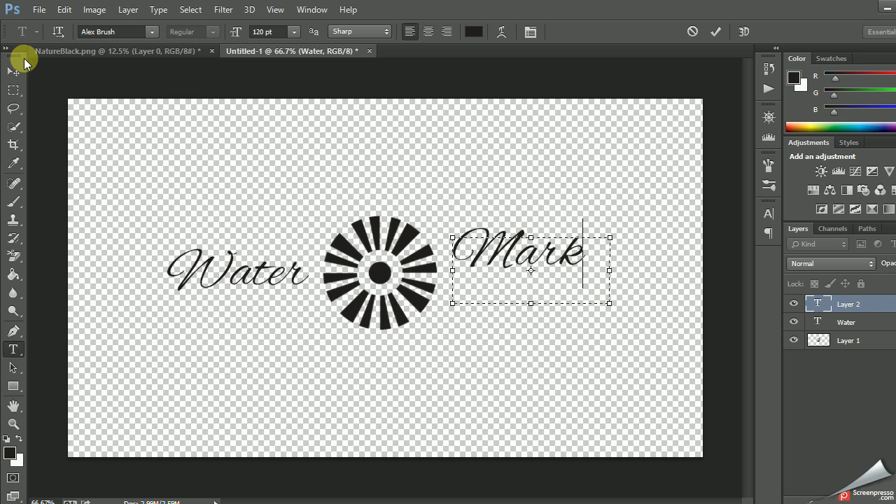
pyautogui.click(13, 71)
pyautogui.moveTo(540, 254); pyautogui.dragTo(537, 287)
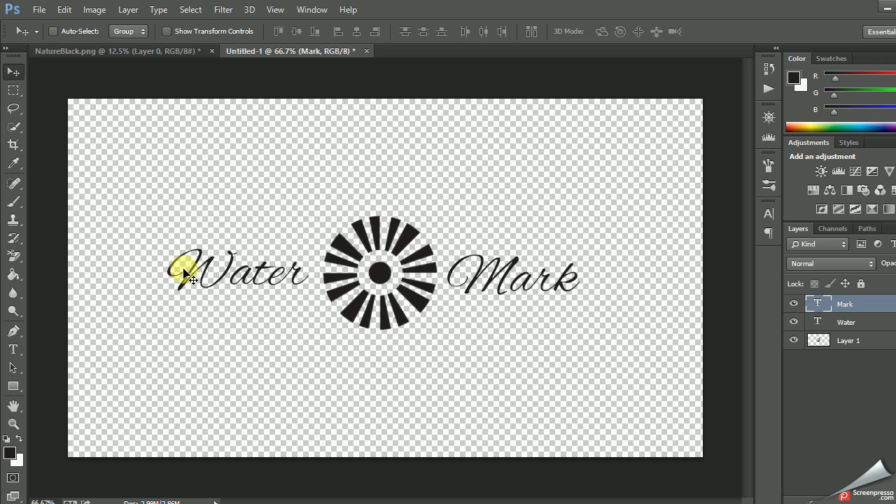
# Step: Insert a © symbol before 'Water' and nudge ©Water left, clear of the sunburst
pyautogui.click(12, 350)
pyautogui.click(172, 273)
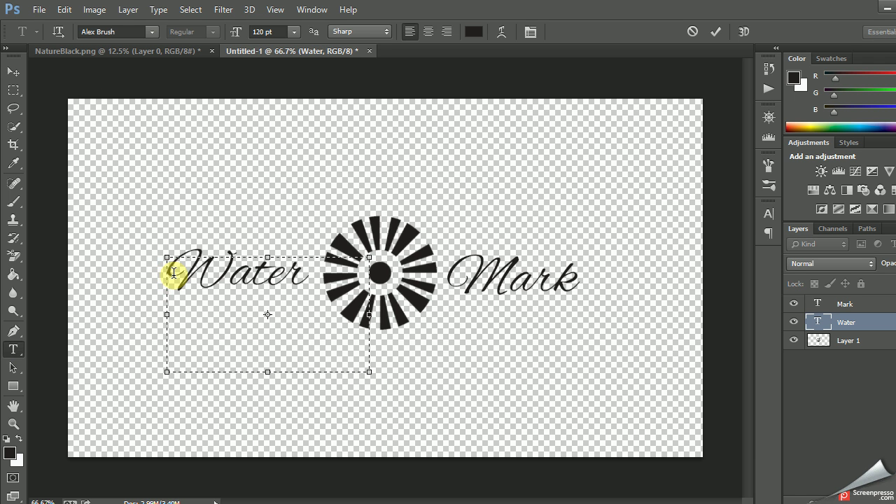
pyautogui.write('©')
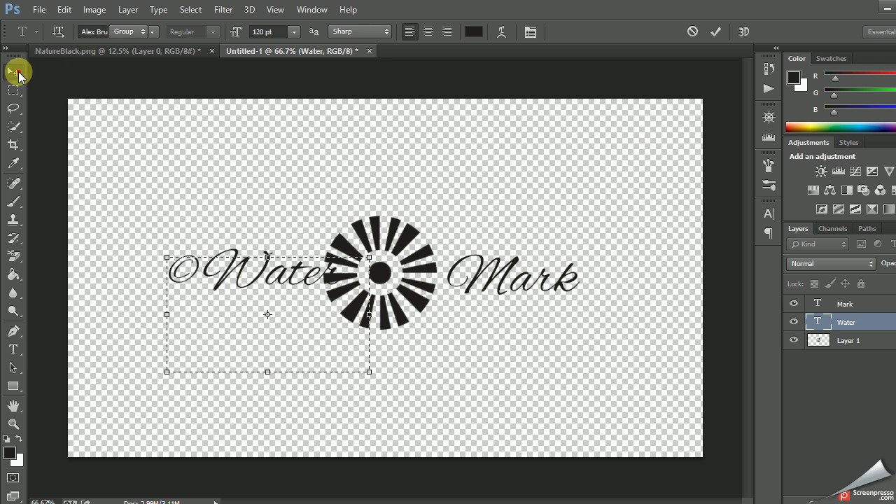
pyautogui.click(12, 71)
pyautogui.moveTo(296, 259); pyautogui.dragTo(268, 258)
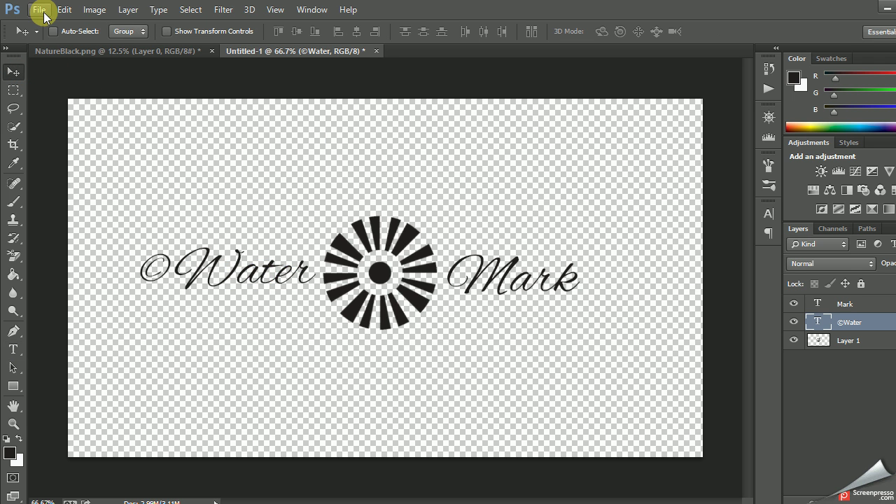
# Step: Use Save for Web to export a transparent PNG-24 named Watermarkblacktut to the Desktop
pyautogui.click(39, 9)
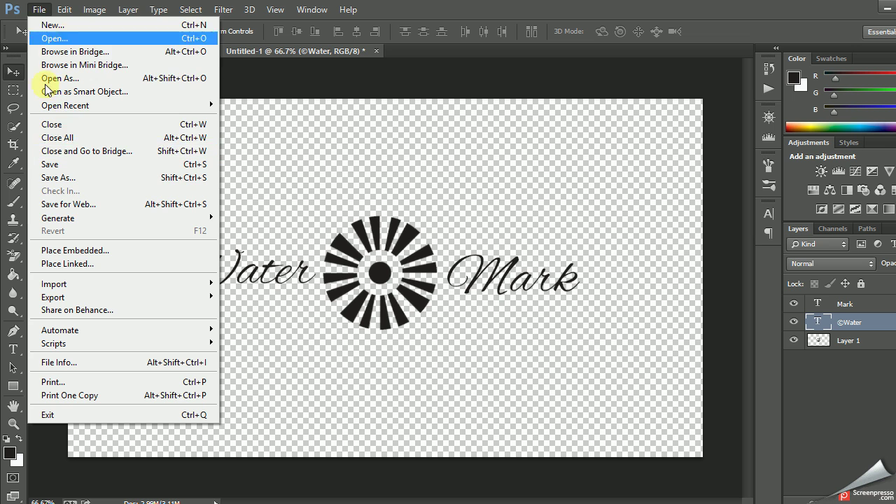
pyautogui.click(51, 204)
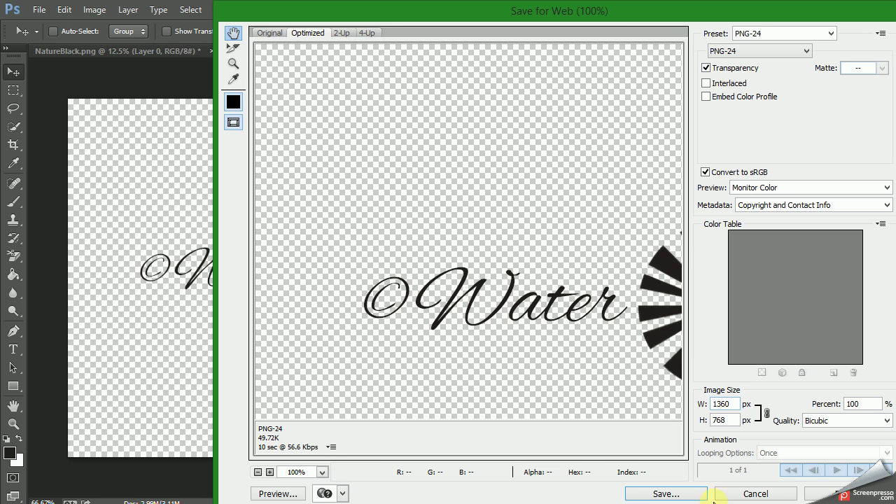
pyautogui.click(660, 494)
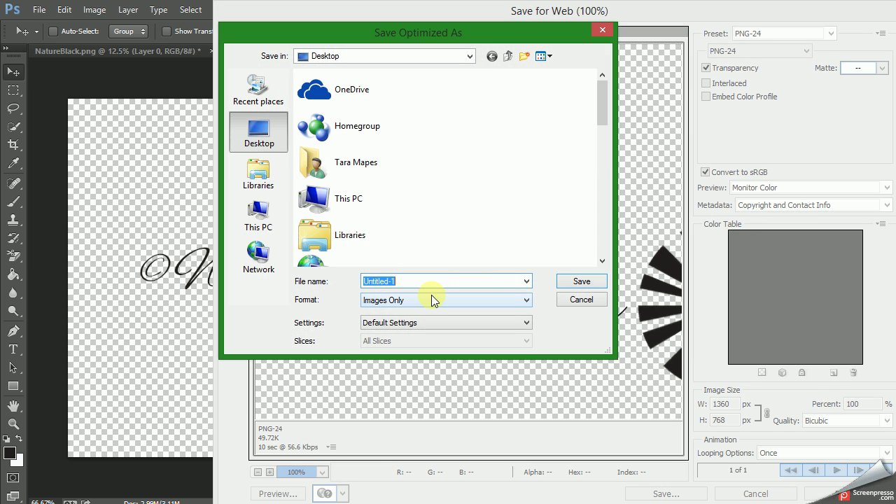
pyautogui.write('W')
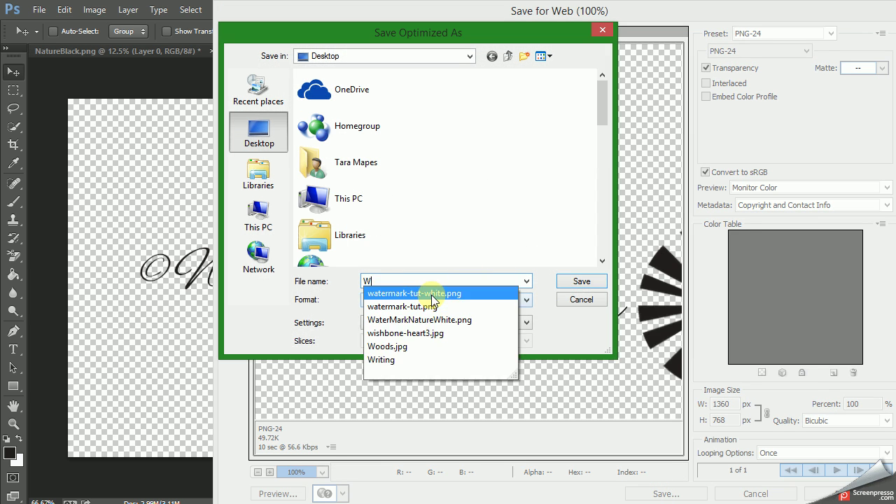
pyautogui.write('atermarkblacktut')
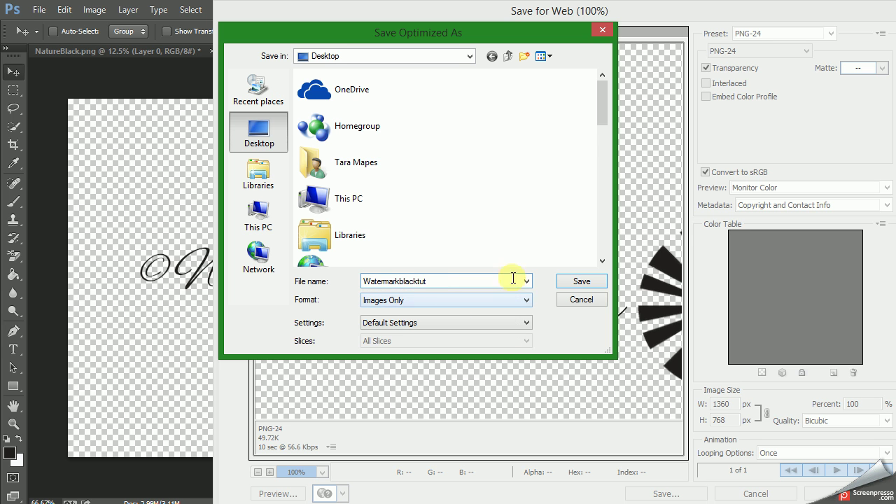
pyautogui.click(577, 284)
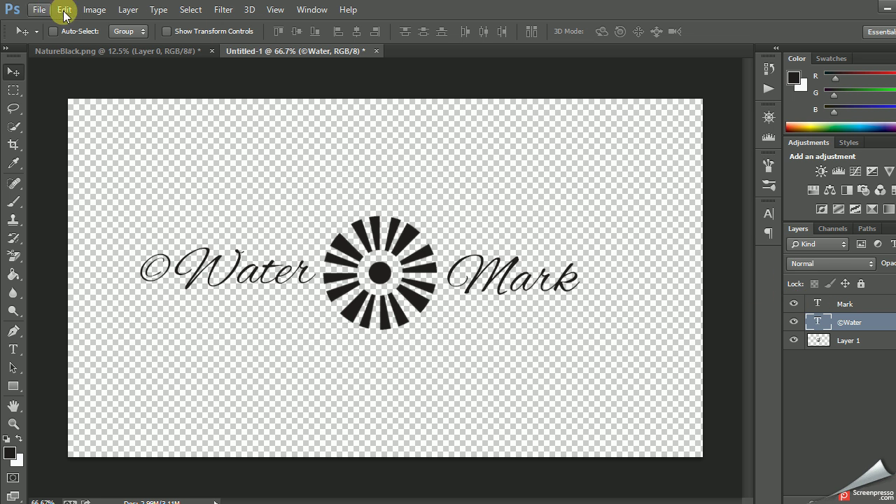
# Step: Rasterize the Mark and ©Water text layers
pyautogui.click(831, 307)
pyautogui.rightClick(831, 306)
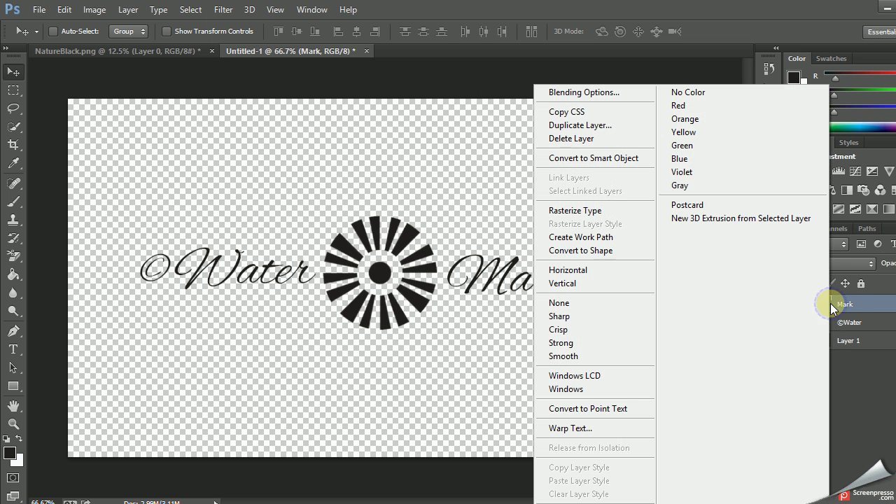
pyautogui.click(584, 211)
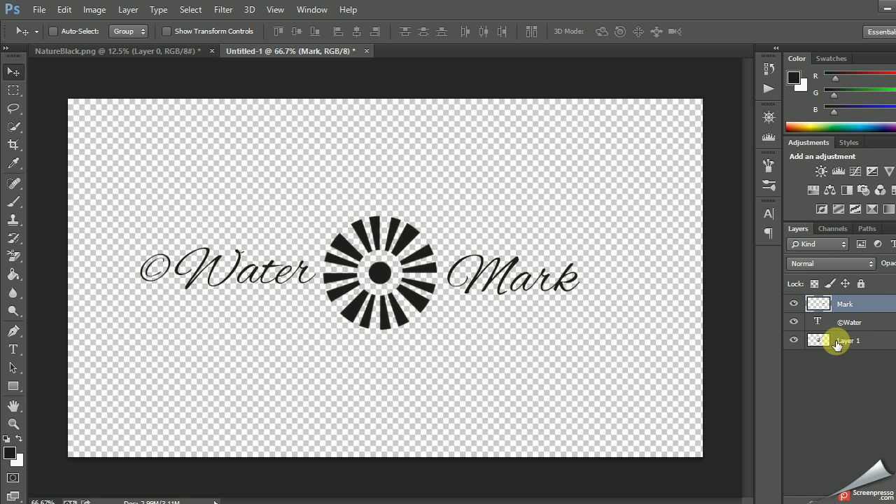
pyautogui.rightClick(842, 325)
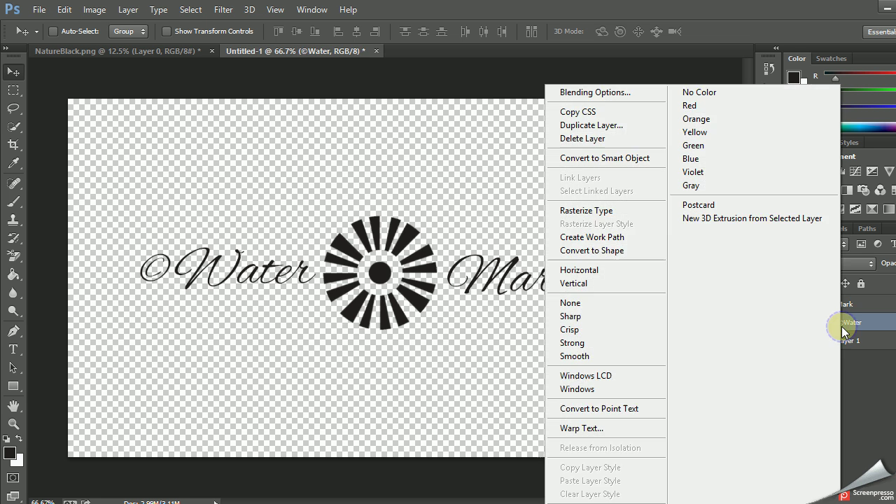
pyautogui.click(608, 211)
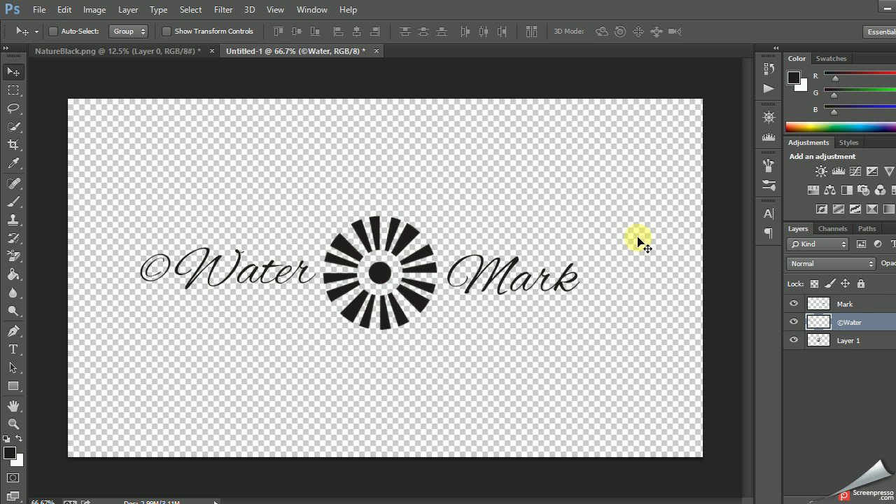
# Step: Merge Mark, ©Water and the sunburst down into a single Layer 1
pyautogui.rightClick(839, 305)
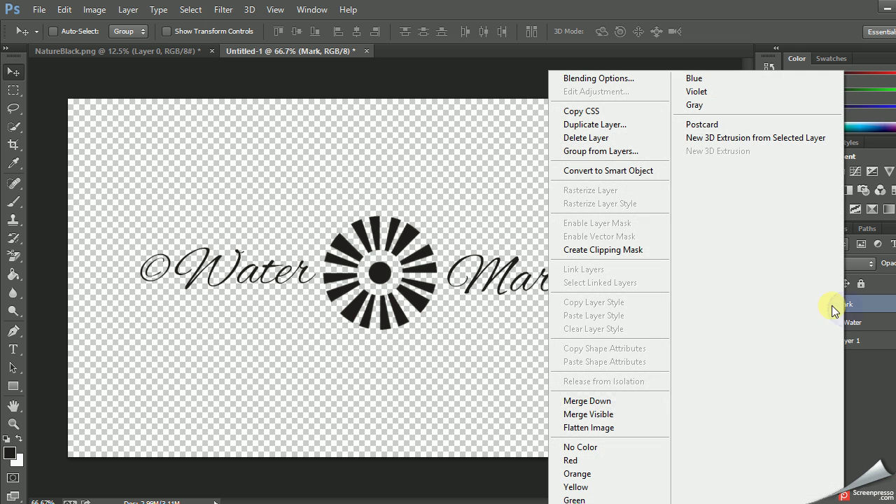
pyautogui.click(638, 405)
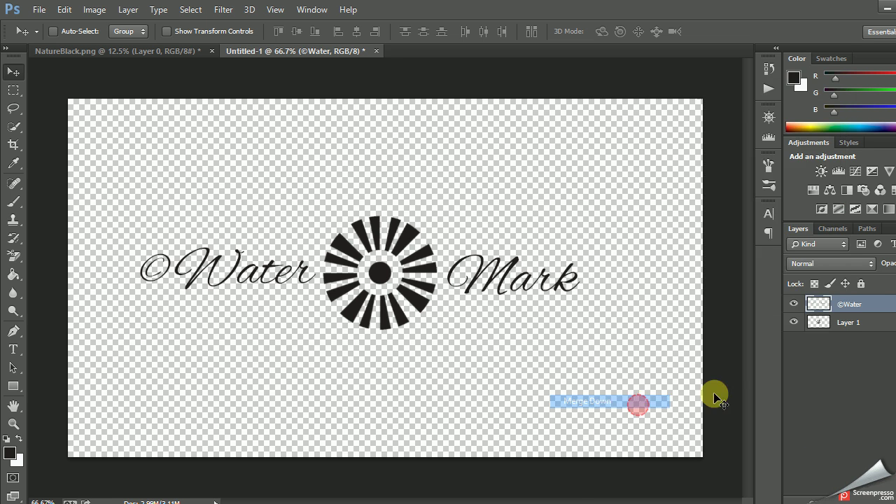
pyautogui.rightClick(860, 306)
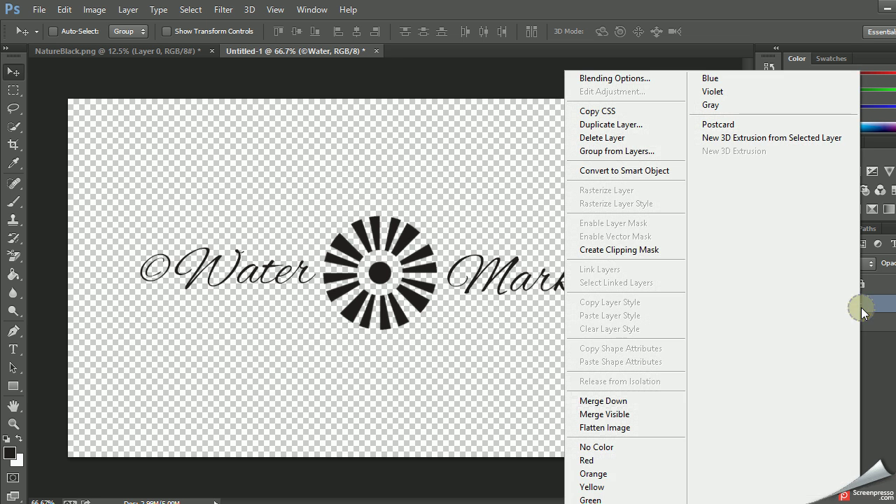
pyautogui.click(651, 402)
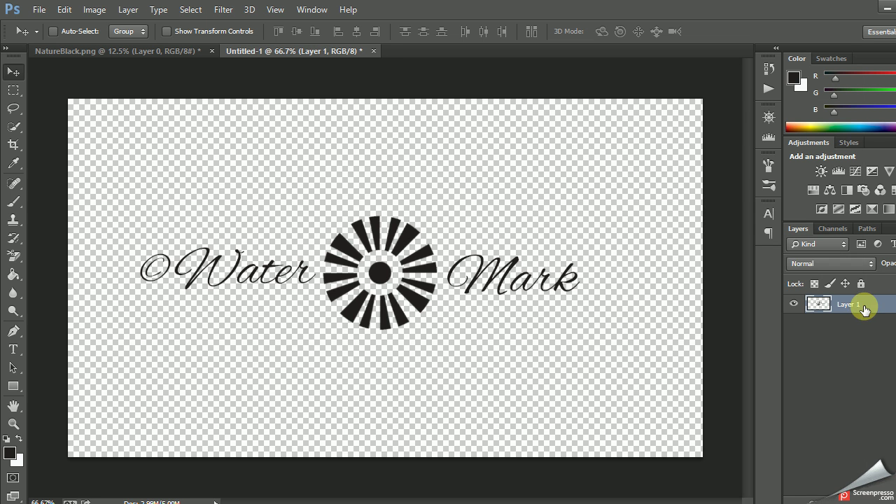
# Step: Apply a white Color Overlay layer style to the merged watermark layer
pyautogui.click(128, 9)
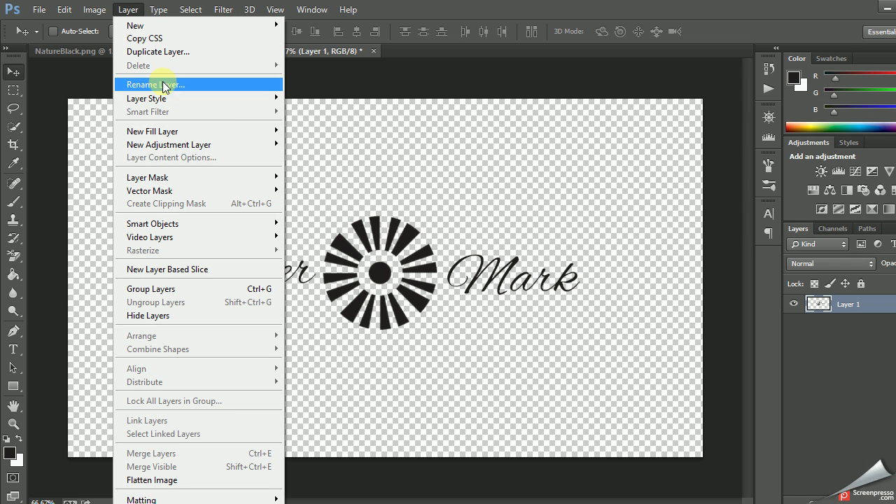
pyautogui.moveTo(231, 99)
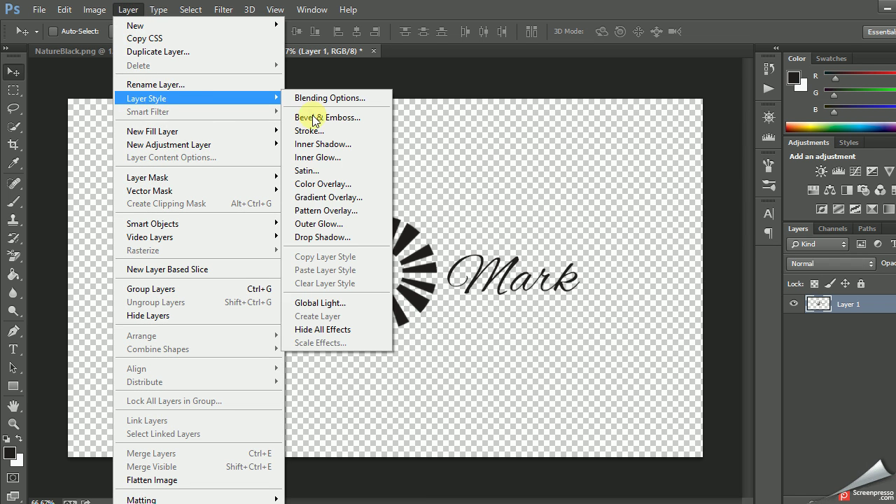
pyautogui.click(315, 184)
pyautogui.click(445, 198)
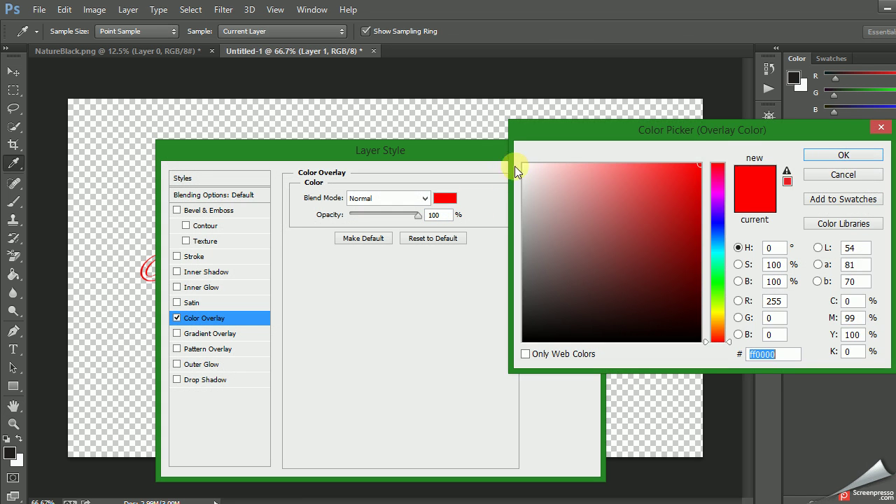
pyautogui.click(816, 155)
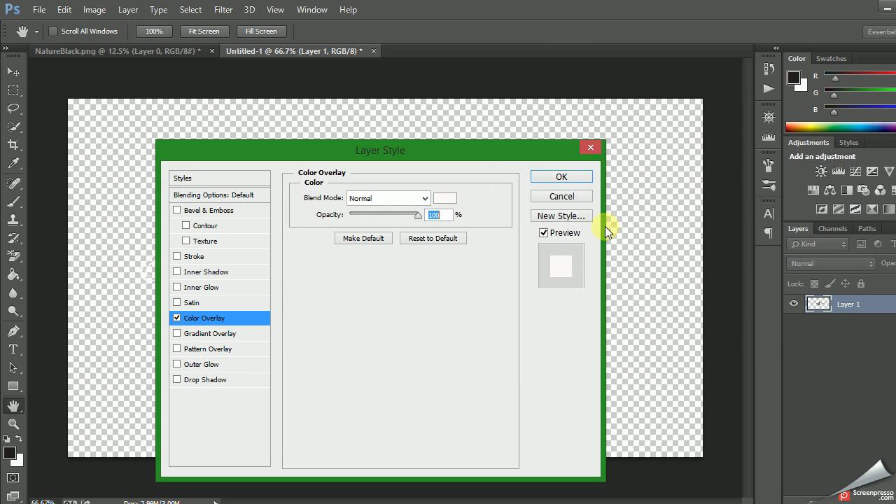
pyautogui.click(580, 176)
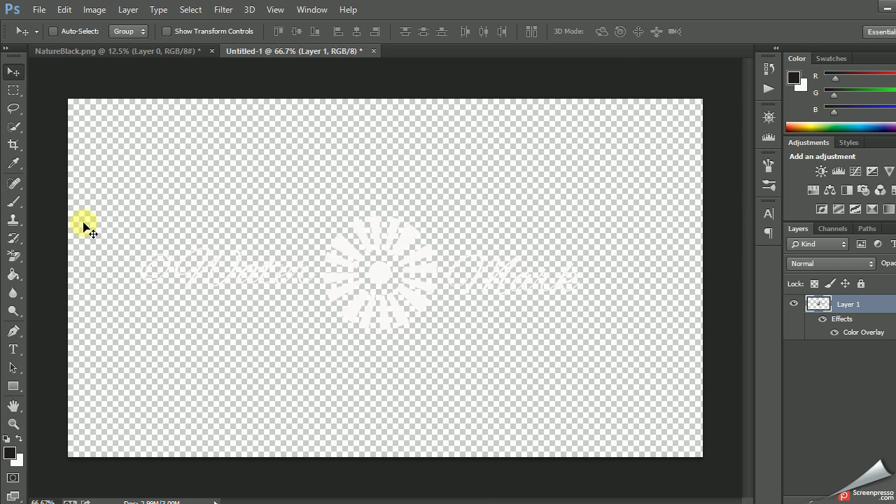
pyautogui.click(39, 9)
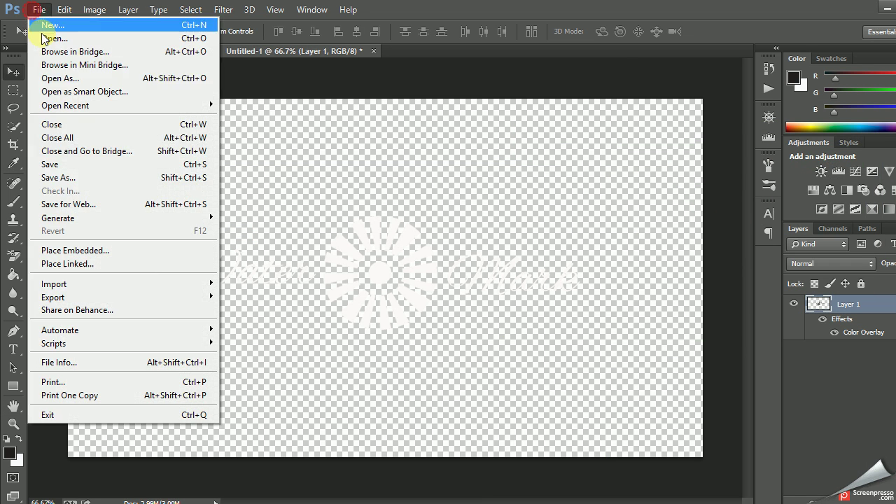
# Step: Save for Web as a transparent PNG-24 named 'whitewatermark' on the Desktop
pyautogui.click(60, 203)
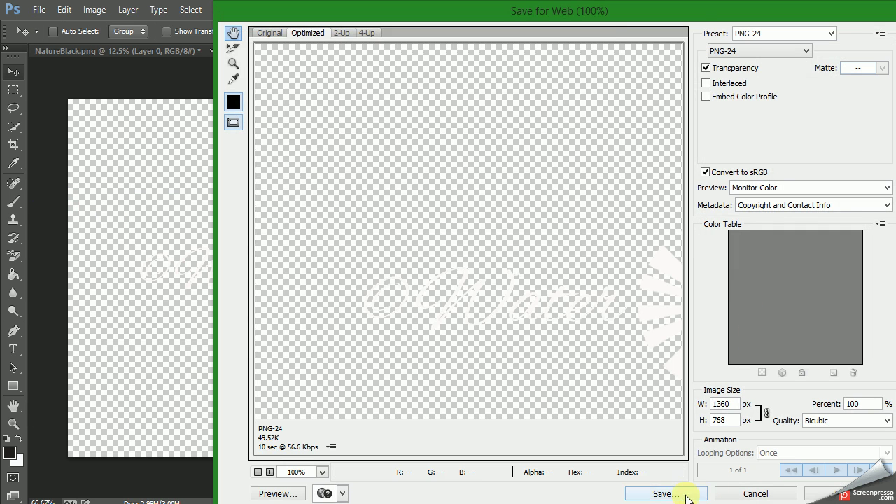
pyautogui.click(678, 493)
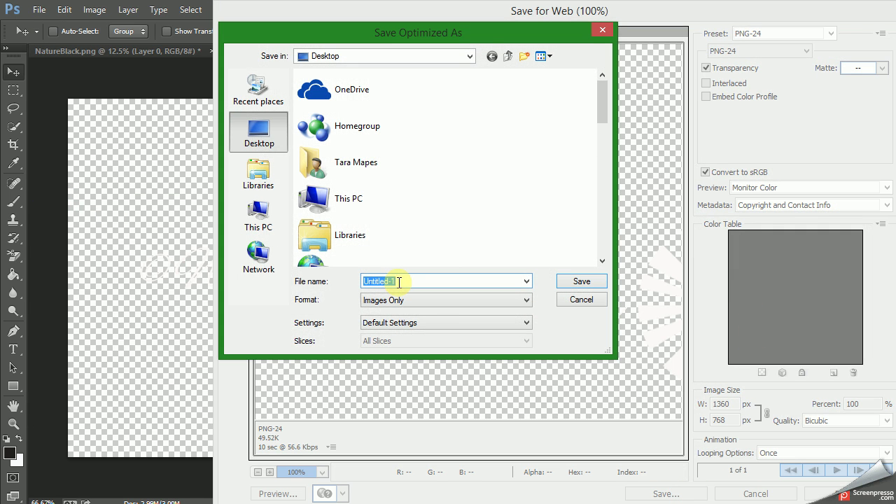
pyautogui.write('whitewatermarkt')
pyautogui.press('Return')
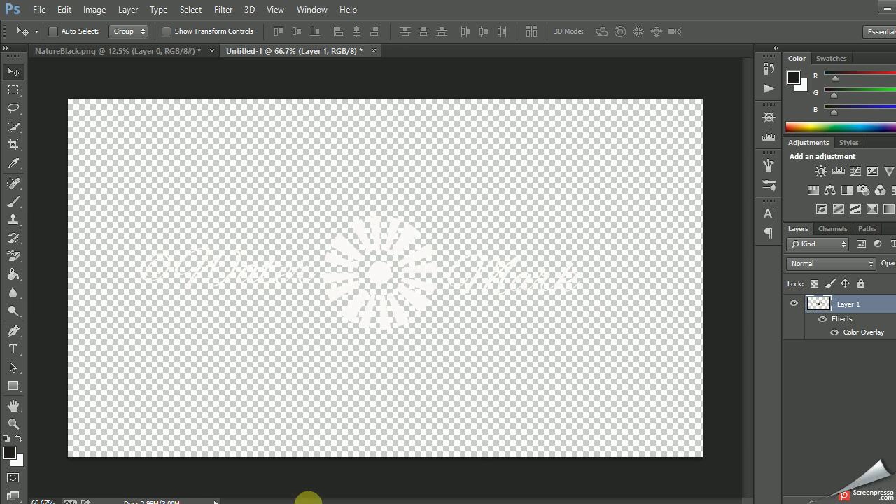
pyautogui.click(257, 502)
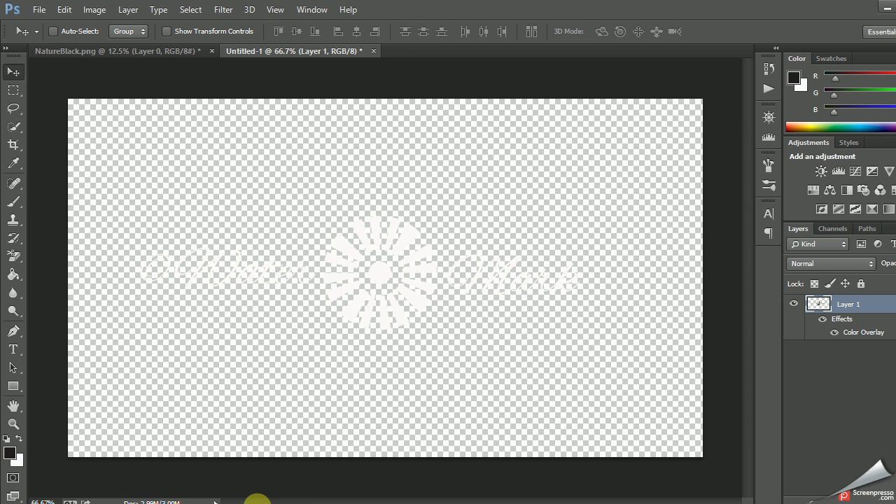
# Step: Minimize Photoshop and open whitewatermarktut.png from the desktop in Photo Gallery
pyautogui.click(257, 502)
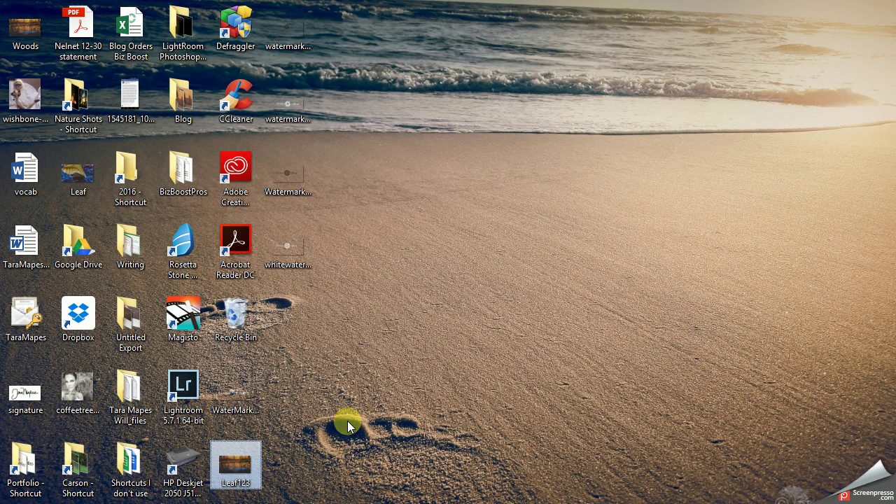
pyautogui.press('w')
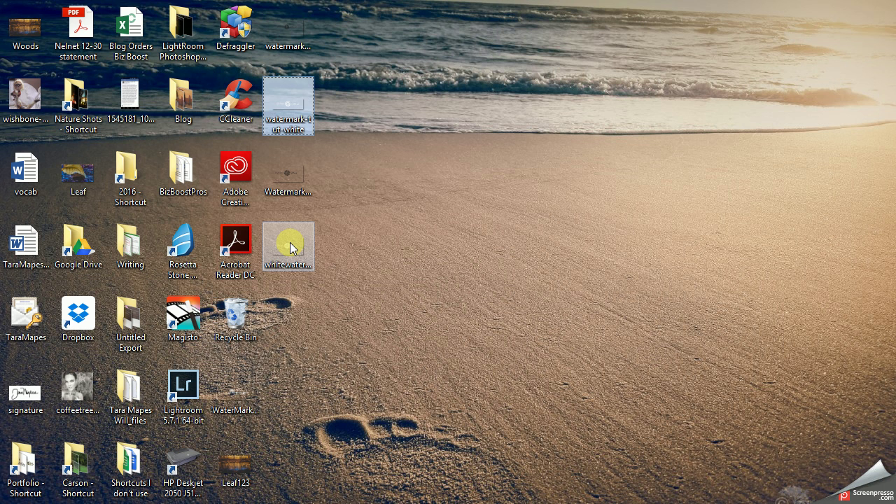
pyautogui.click(290, 242)
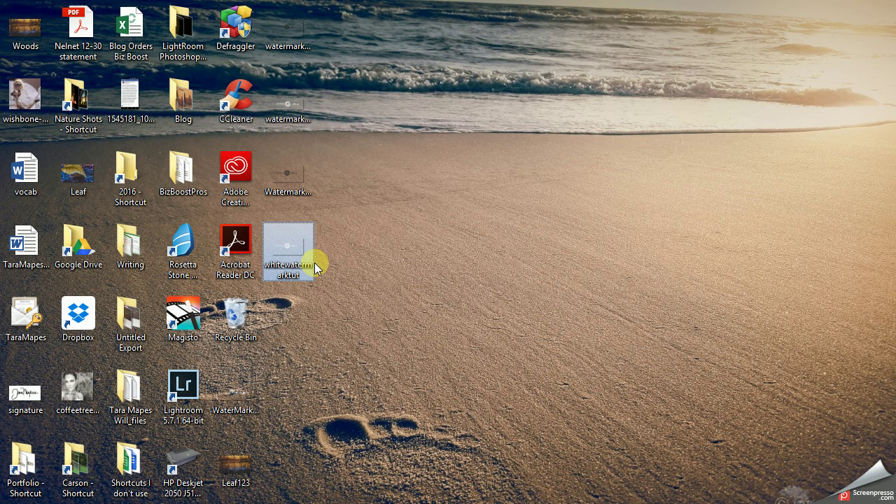
pyautogui.rightClick(291, 261)
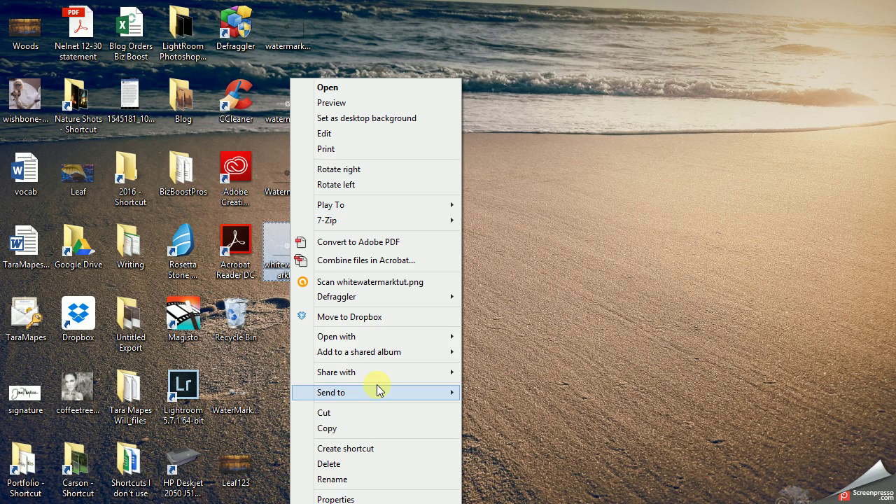
pyautogui.moveTo(443, 342)
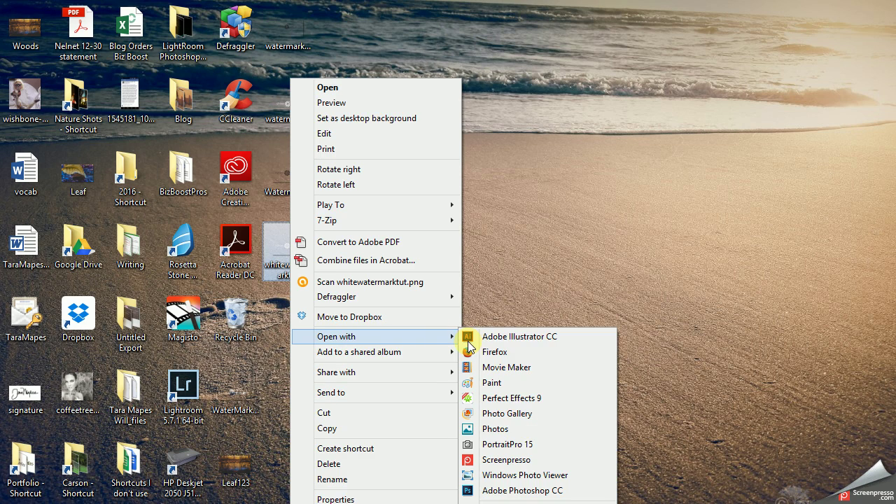
pyautogui.click(526, 413)
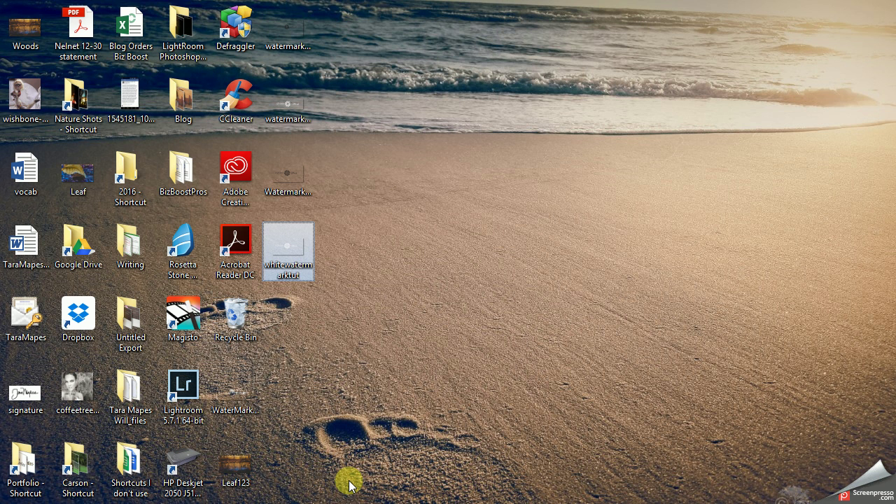
# Step: Bring the Leaf123 photo, then the black watermark-tut image, to the front in Photo Gallery
pyautogui.moveTo(466, 495)
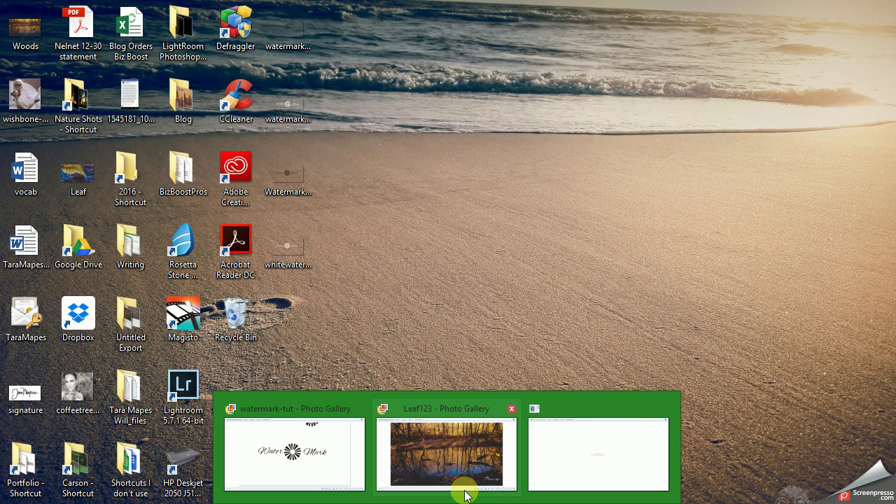
pyautogui.click(466, 495)
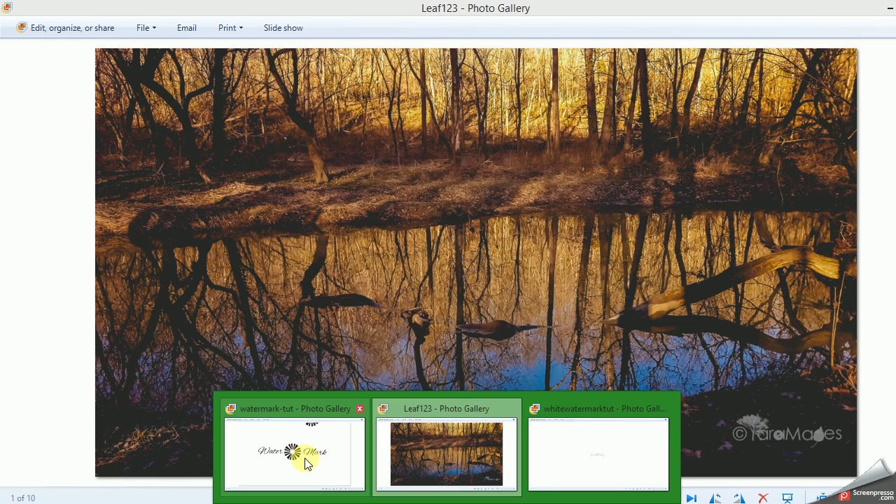
pyautogui.click(306, 464)
pyautogui.moveTo(470, 501)
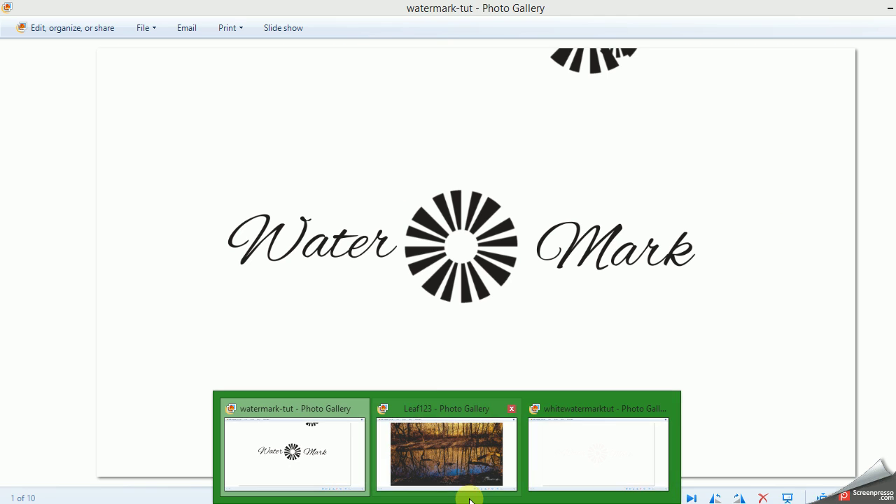